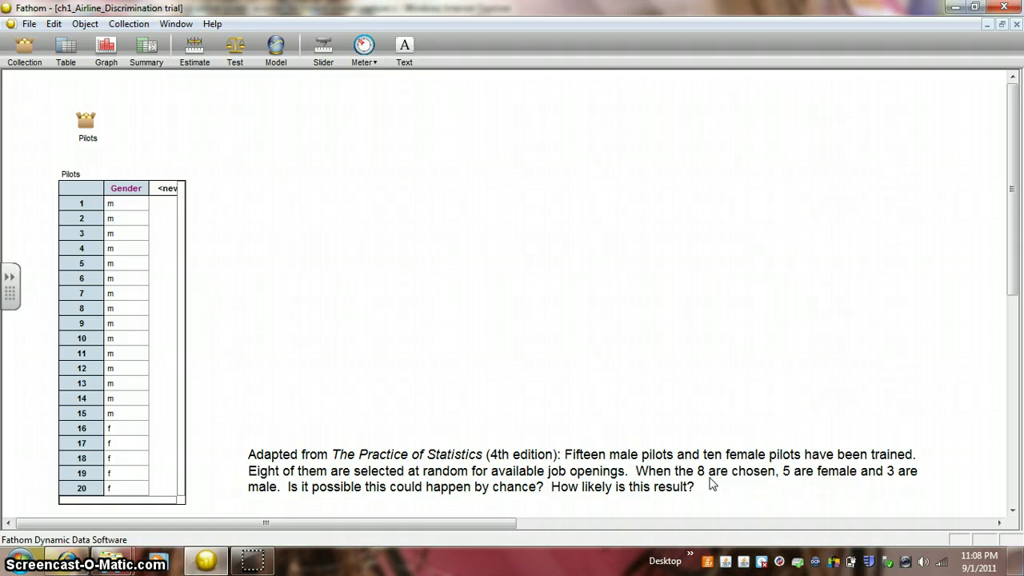
Review the gender entries in the Pilots table and create a sample collection from the Pilots collection
{"action": "left_click", "coordinate": [809, 458]}
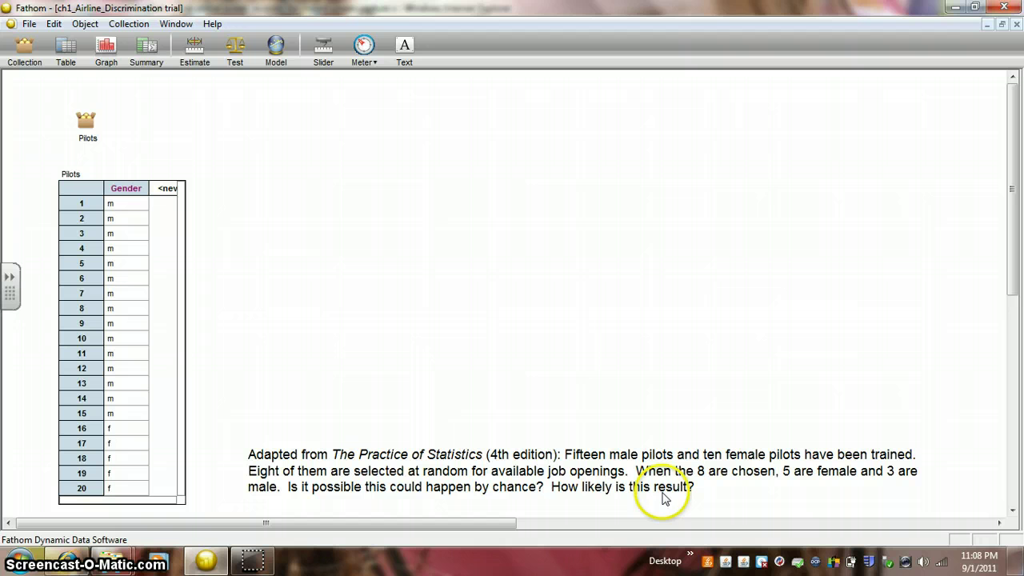
{"action": "left_click", "coordinate": [136, 338]}
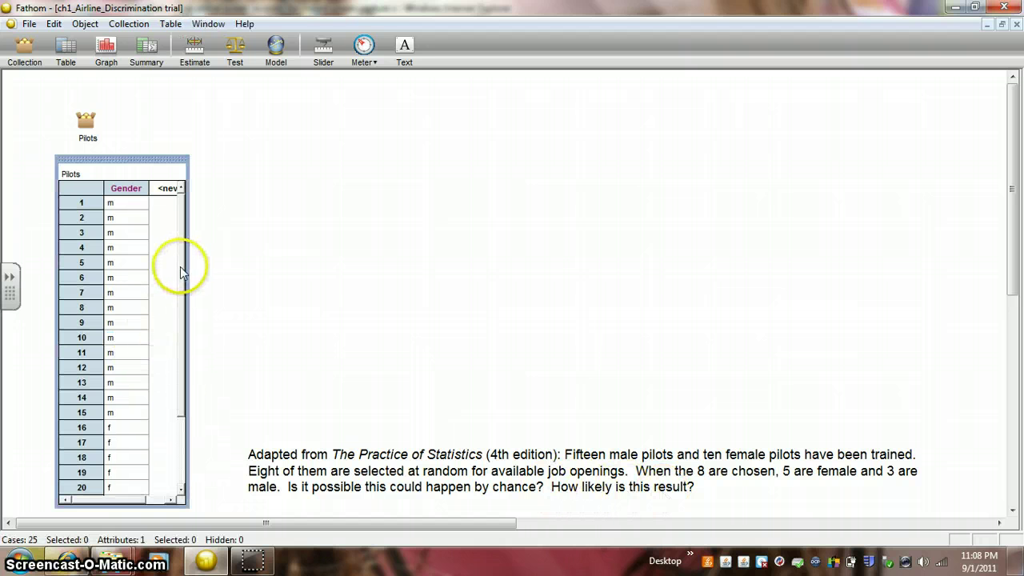
{"action": "left_click_drag", "start_coordinate": [180, 268], "coordinate": [175, 376]}
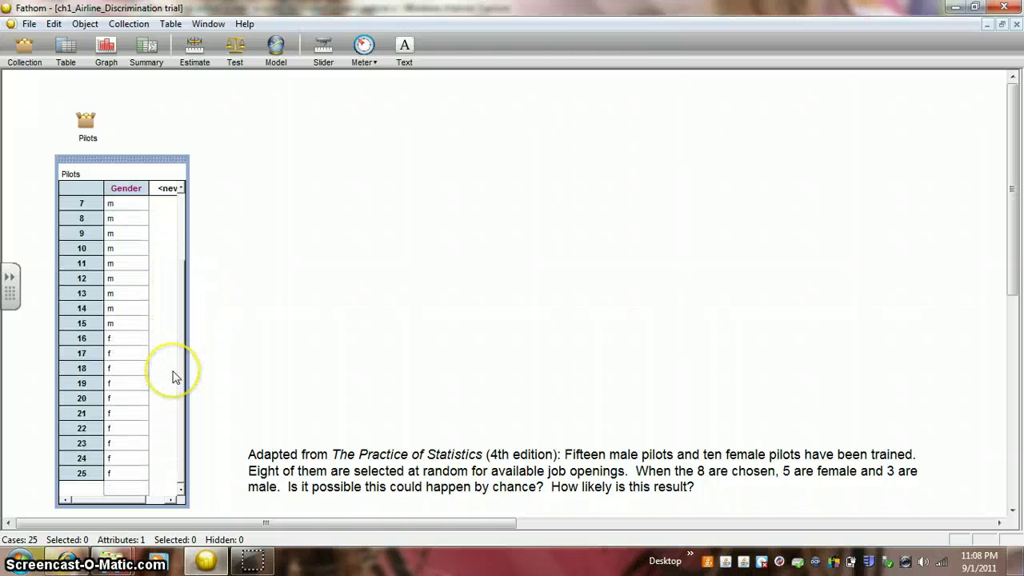
{"action": "left_click", "coordinate": [85, 116]}
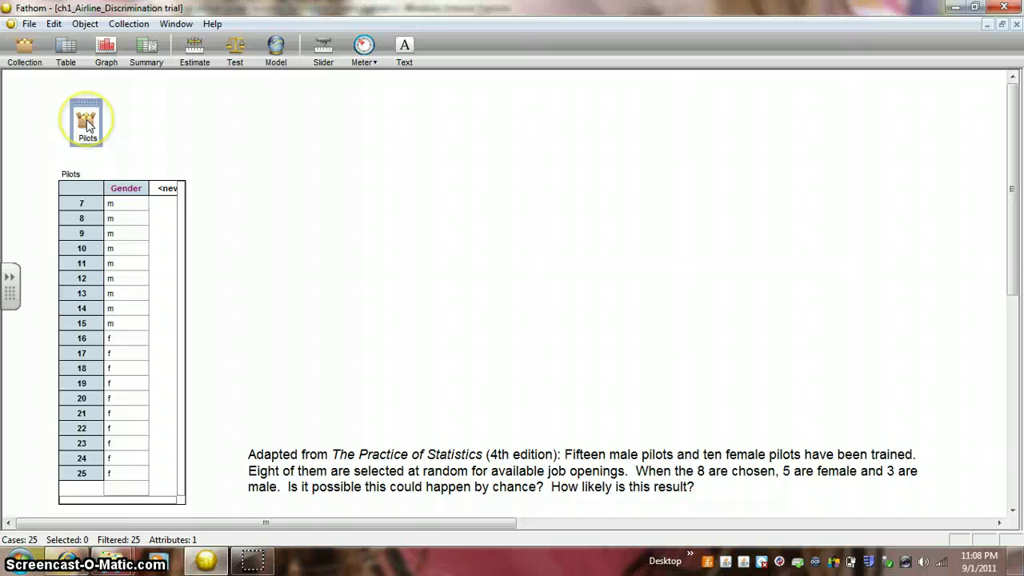
{"action": "right_click", "coordinate": [88, 122]}
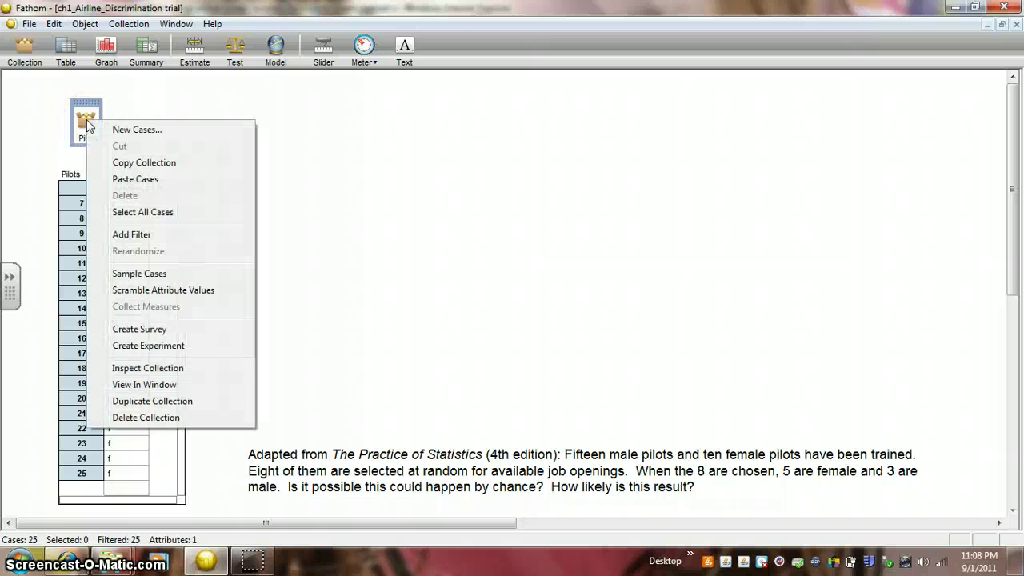
{"action": "left_click", "coordinate": [153, 278]}
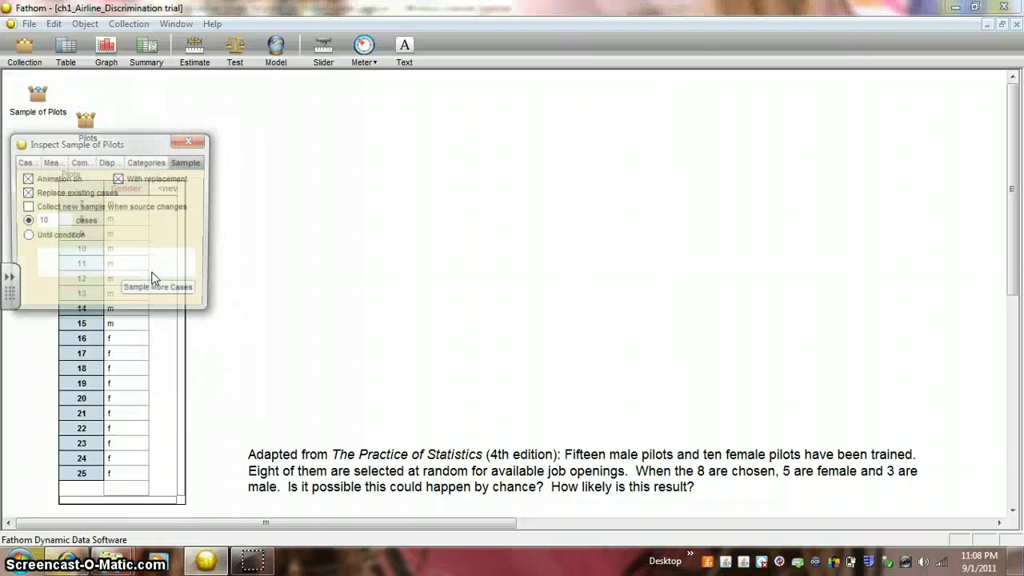
Set sampling to 8 cases without replacement and with animation off, and draw a new sample of pilots
{"action": "left_click", "coordinate": [50, 221]}
{"action": "key", "text": "BackSpace"}
{"action": "key", "text": "BackSpace"}
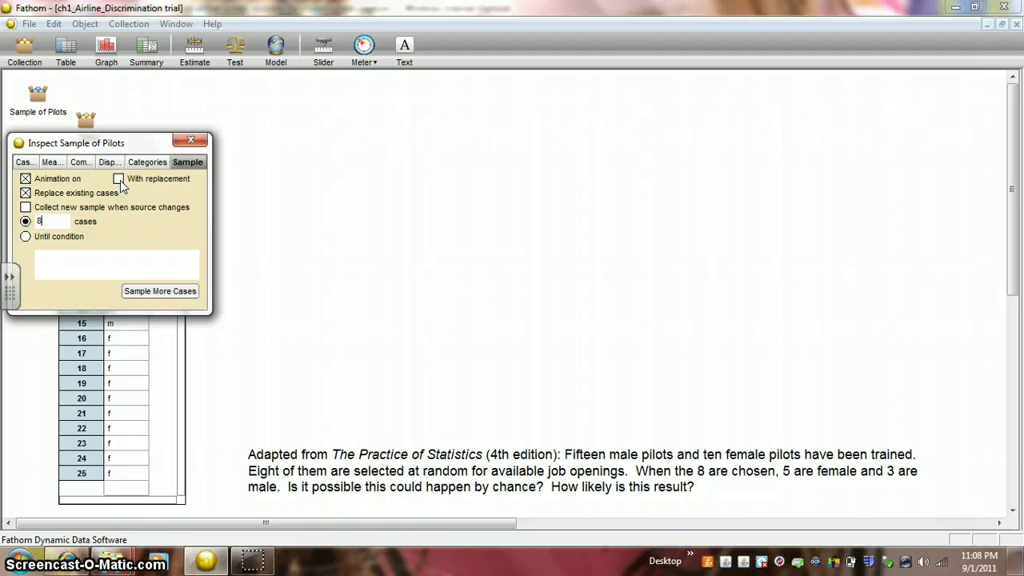
{"action": "left_click", "coordinate": [26, 179]}
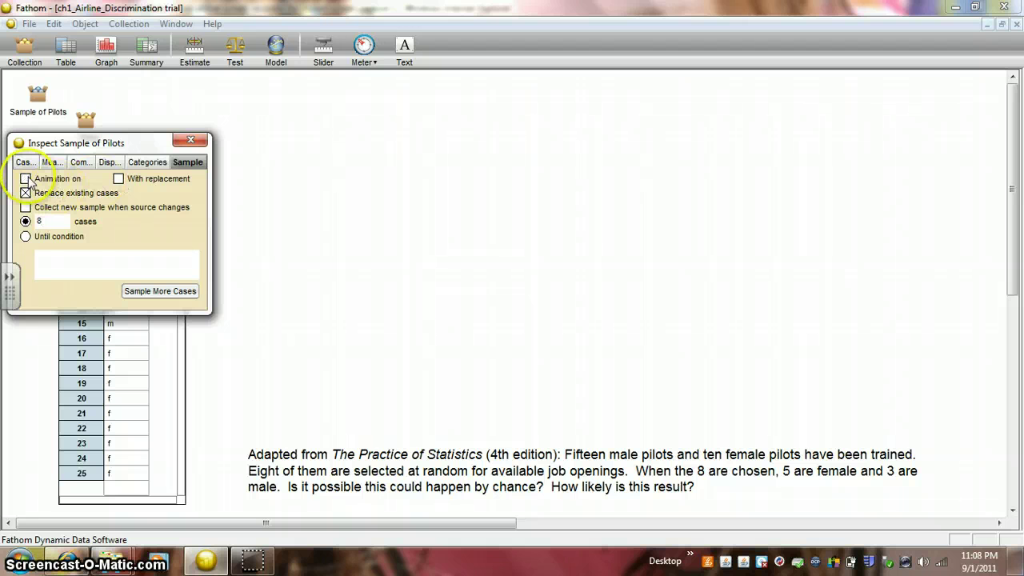
{"action": "left_click", "coordinate": [160, 292]}
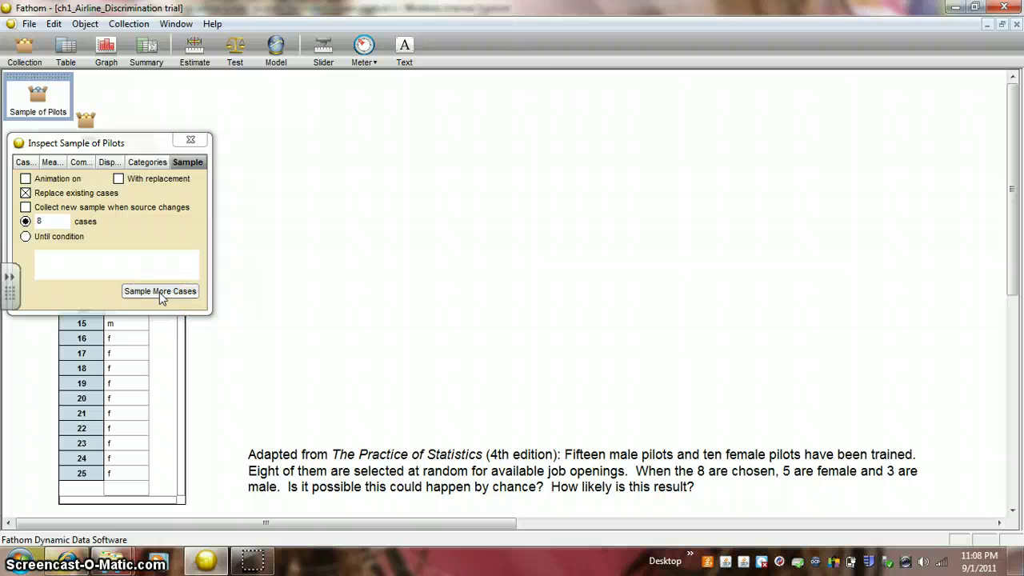
Add a case table for the Sample of Pilots collection and redraw the 8-pilot sample several times
{"action": "left_click", "coordinate": [70, 50]}
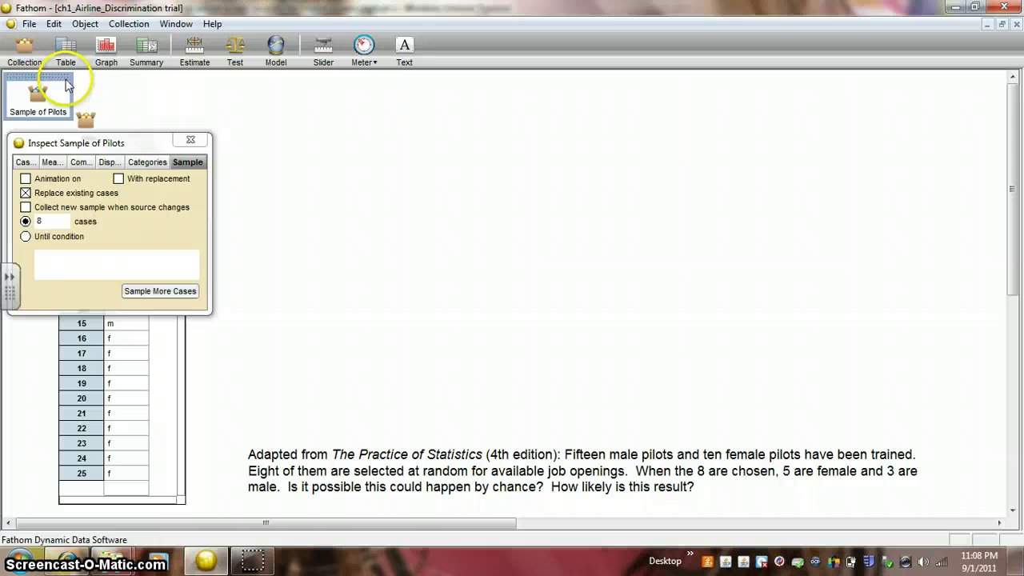
{"action": "left_click_drag", "start_coordinate": [68, 54], "coordinate": [358, 175]}
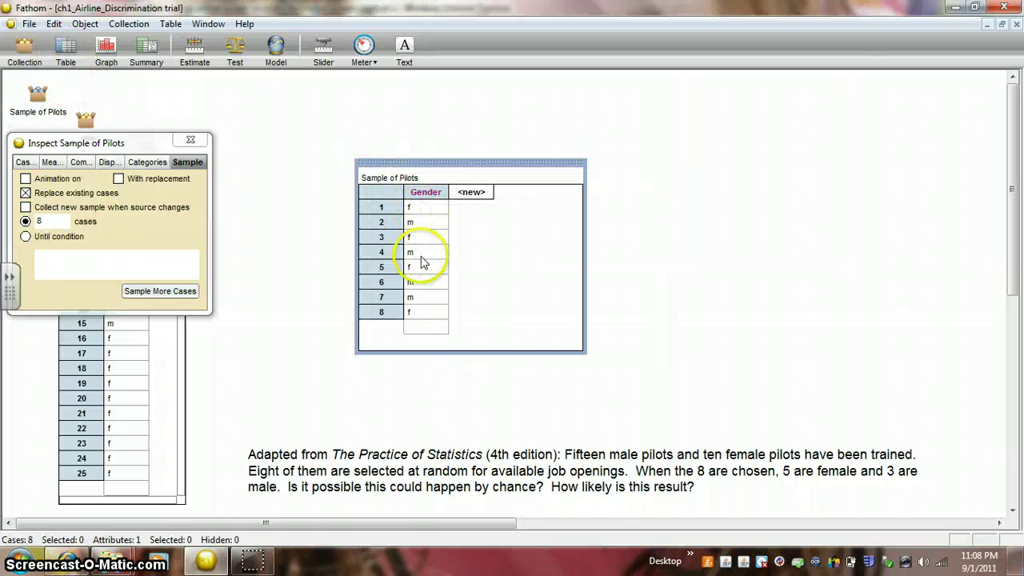
{"action": "left_click", "coordinate": [197, 293]}
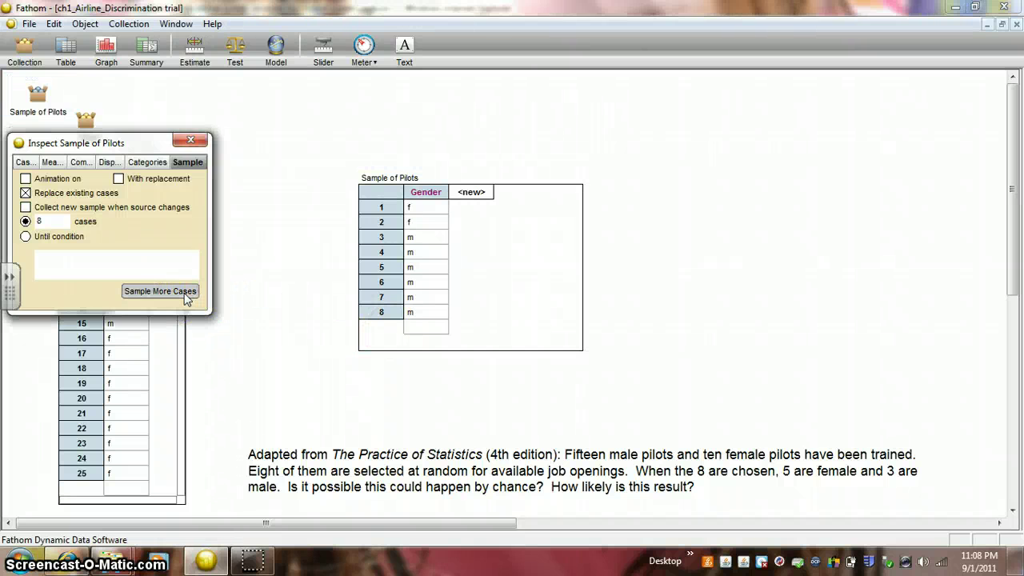
{"action": "left_click", "coordinate": [186, 293]}
{"action": "left_click", "coordinate": [186, 293]}
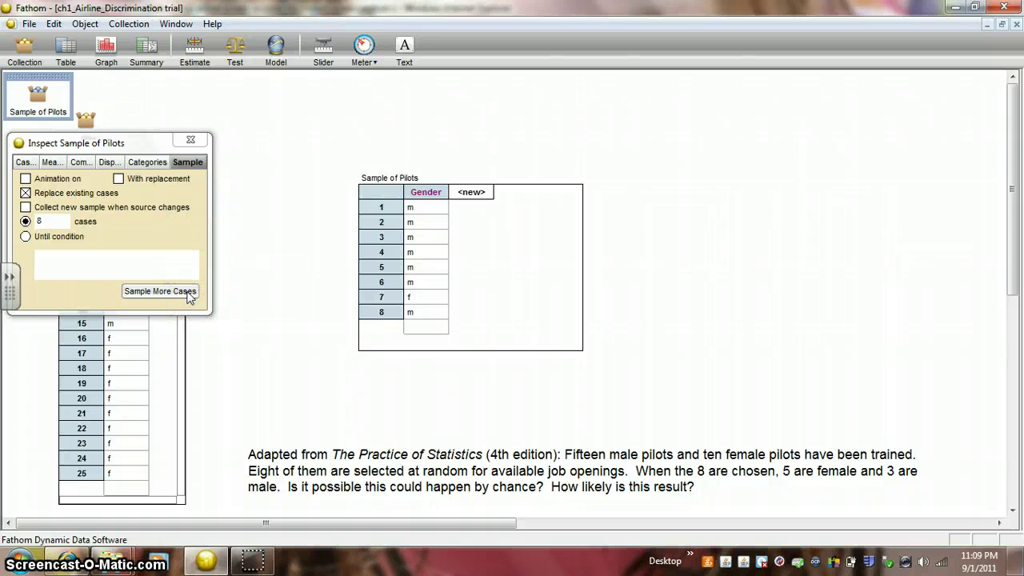
Add a measure named NumberFemale to the Sample of Pilots collection
{"action": "left_click", "coordinate": [58, 163]}
{"action": "left_click", "coordinate": [46, 194]}
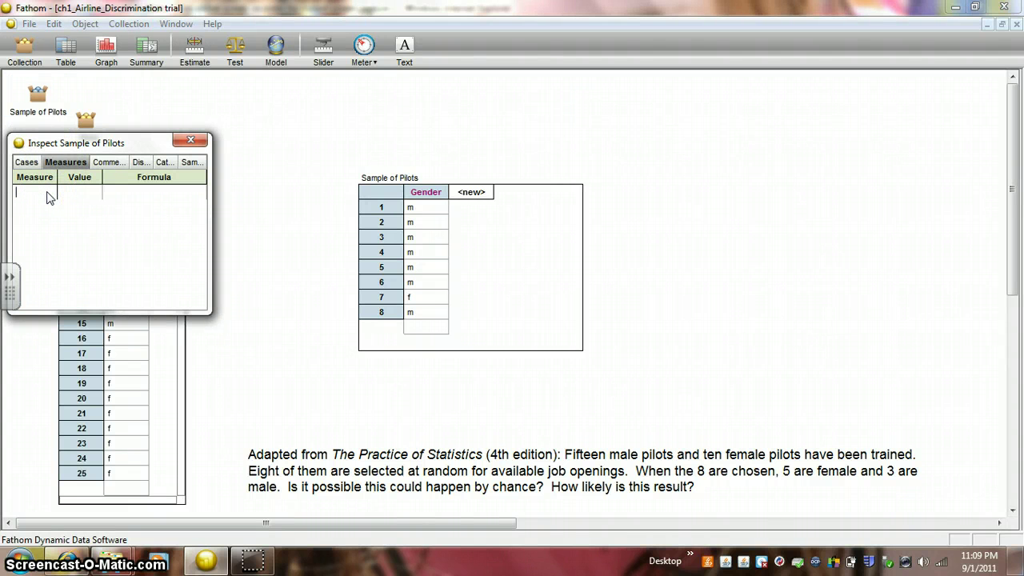
{"action": "type", "text": "NumberOf"}
{"action": "type", "text": "Female"}
{"action": "key", "text": "Return"}
Define the NumberFemale measure with the formula count(Gender = "f")
{"action": "double_click", "coordinate": [136, 197]}
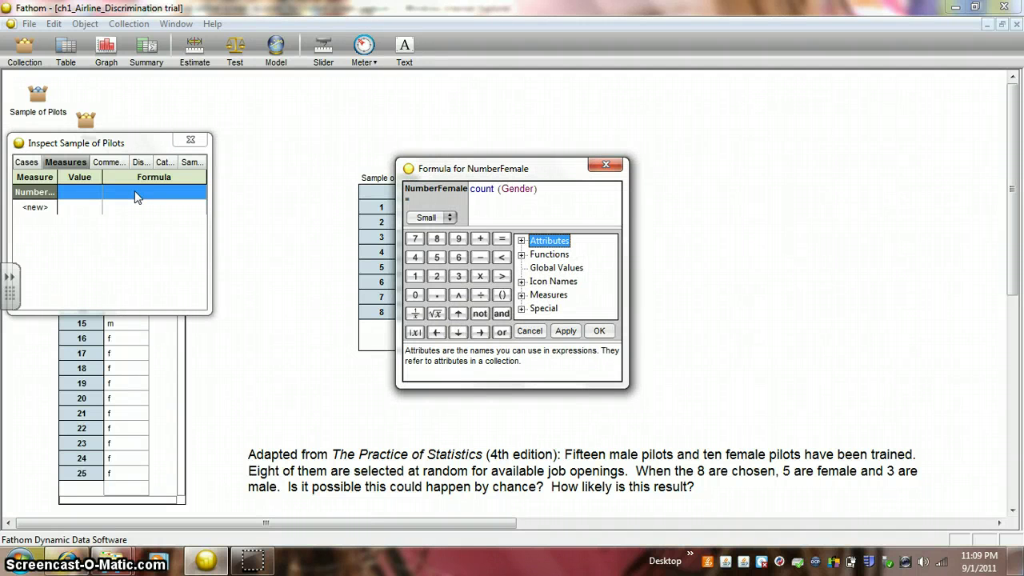
{"action": "type", "text": "\"f\""}
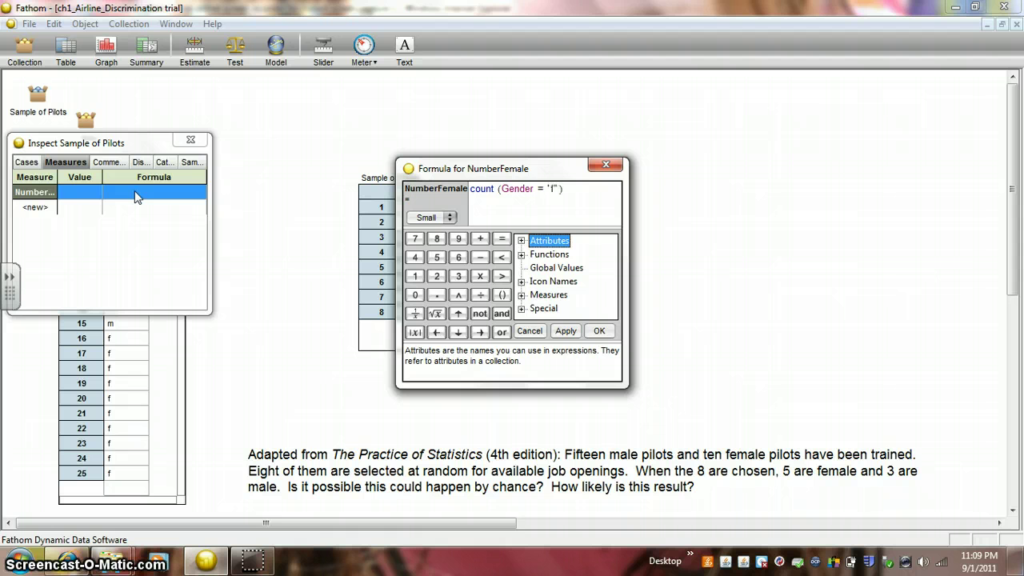
{"action": "left_click", "coordinate": [565, 331]}
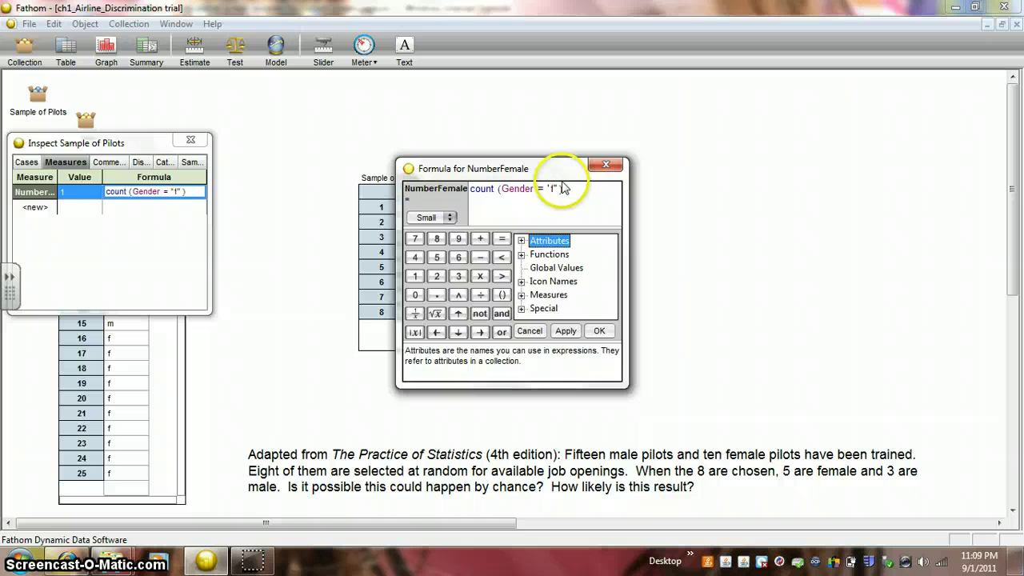
{"action": "left_click_drag", "start_coordinate": [488, 161], "coordinate": [690, 178]}
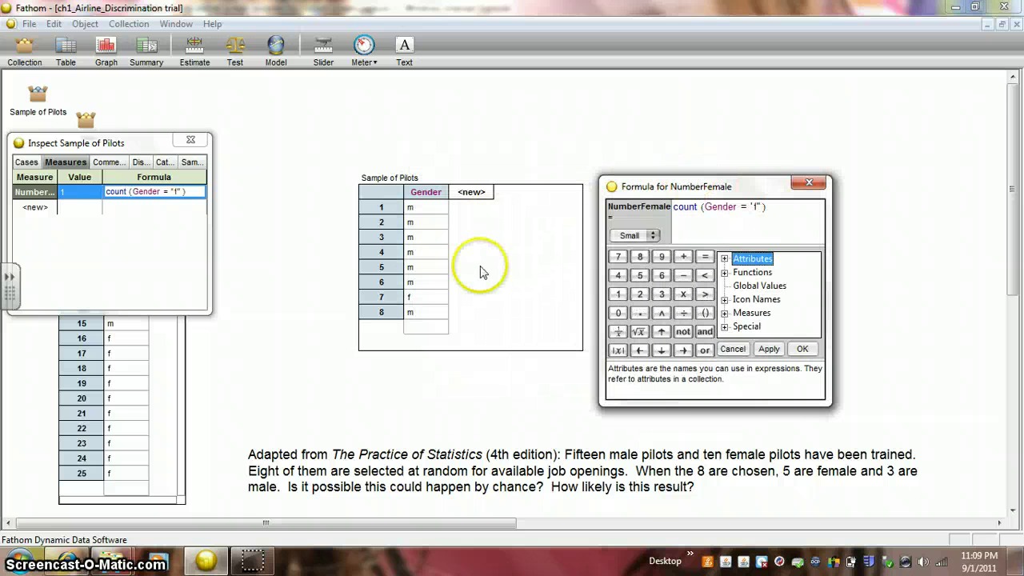
{"action": "left_click", "coordinate": [802, 348]}
Draw another sample of 8 pilots and check the NumberFemale value against the sample table
{"action": "left_click", "coordinate": [192, 162]}
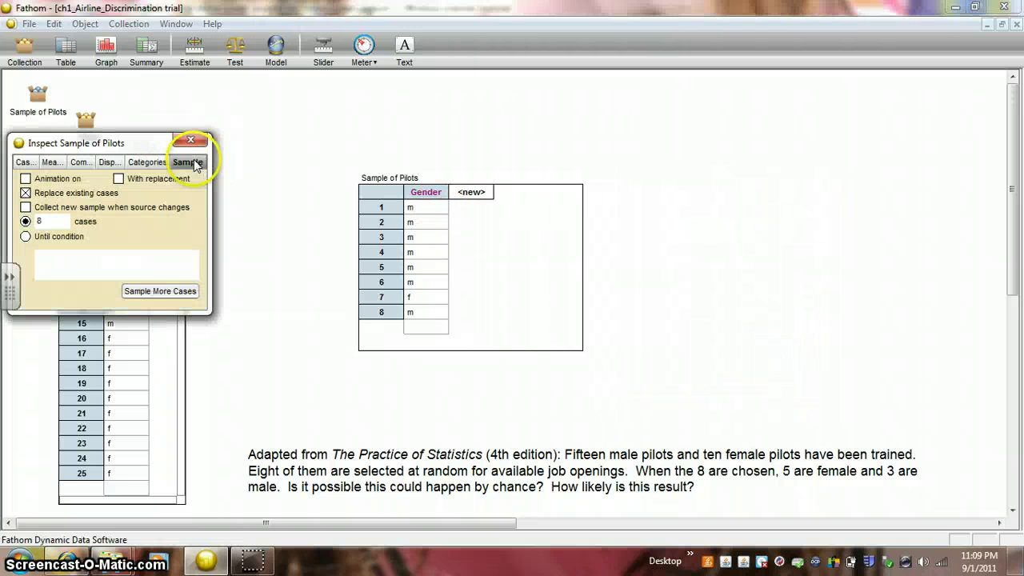
{"action": "left_click", "coordinate": [160, 291]}
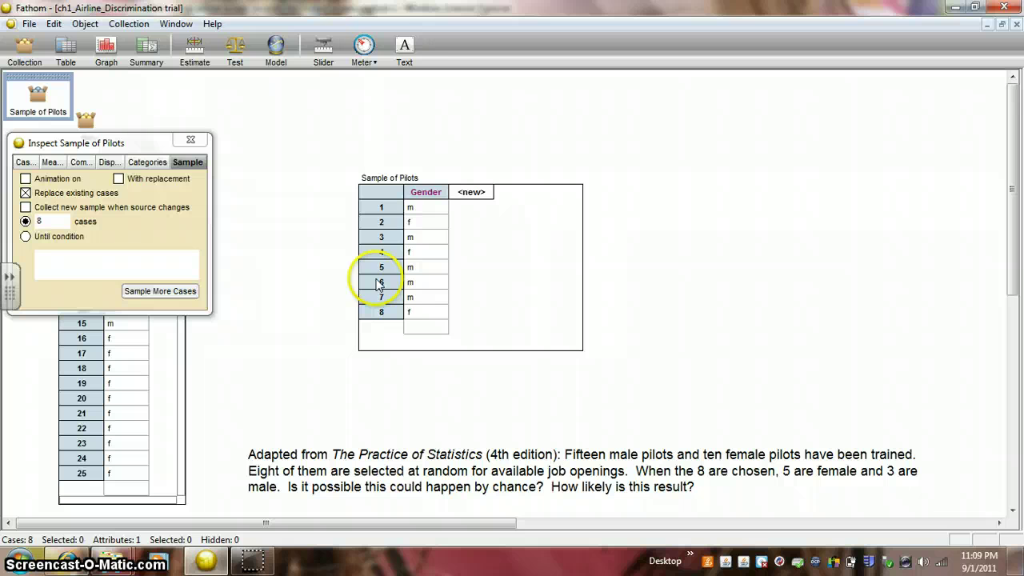
{"action": "left_click", "coordinate": [51, 162]}
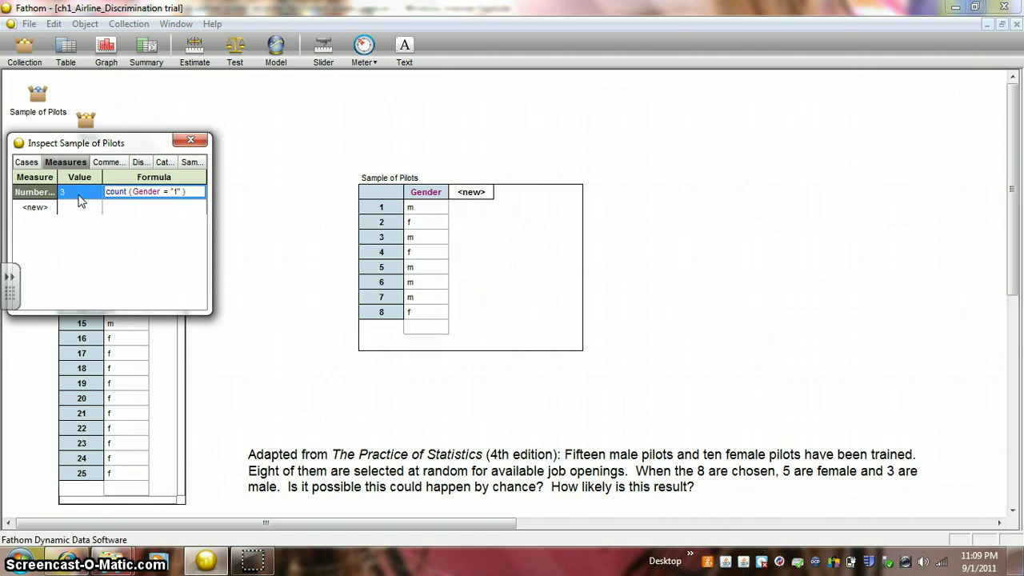
{"action": "left_click", "coordinate": [78, 195]}
Collect measures from the Sample of Pilots collection and turn off animation for collecting them
{"action": "left_click", "coordinate": [38, 94]}
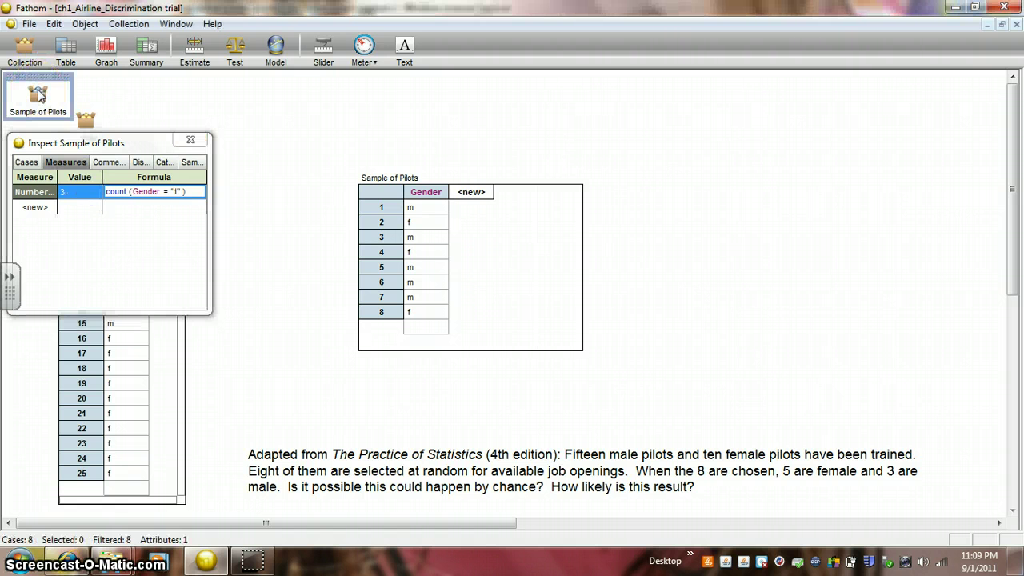
{"action": "right_click", "coordinate": [37, 94]}
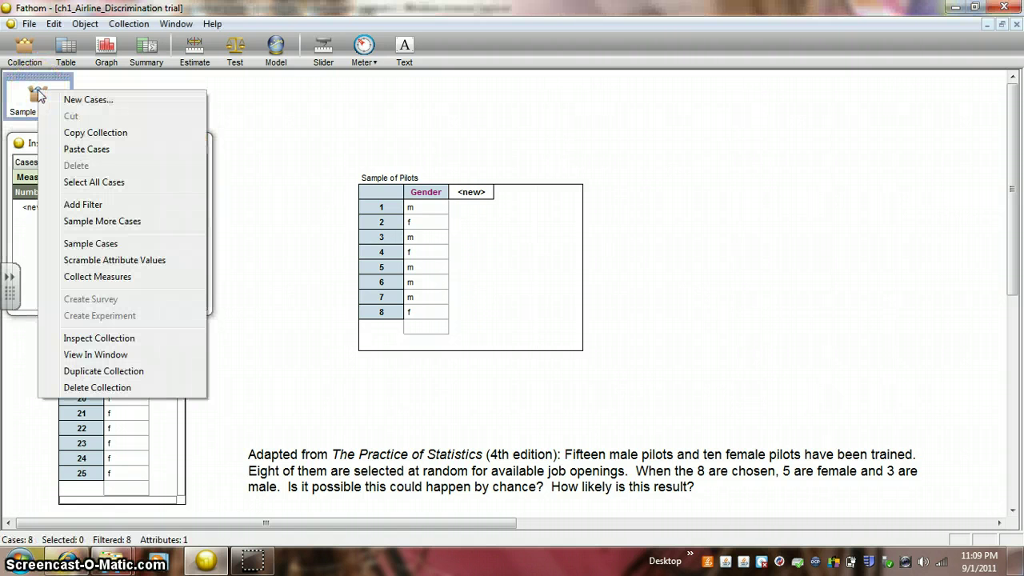
{"action": "left_click", "coordinate": [119, 275]}
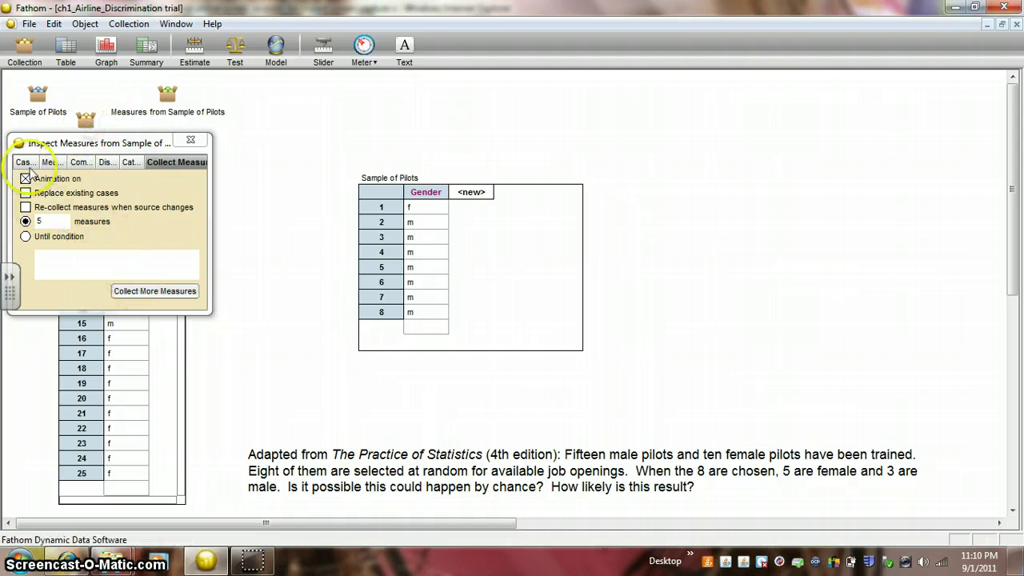
{"action": "left_click", "coordinate": [25, 179]}
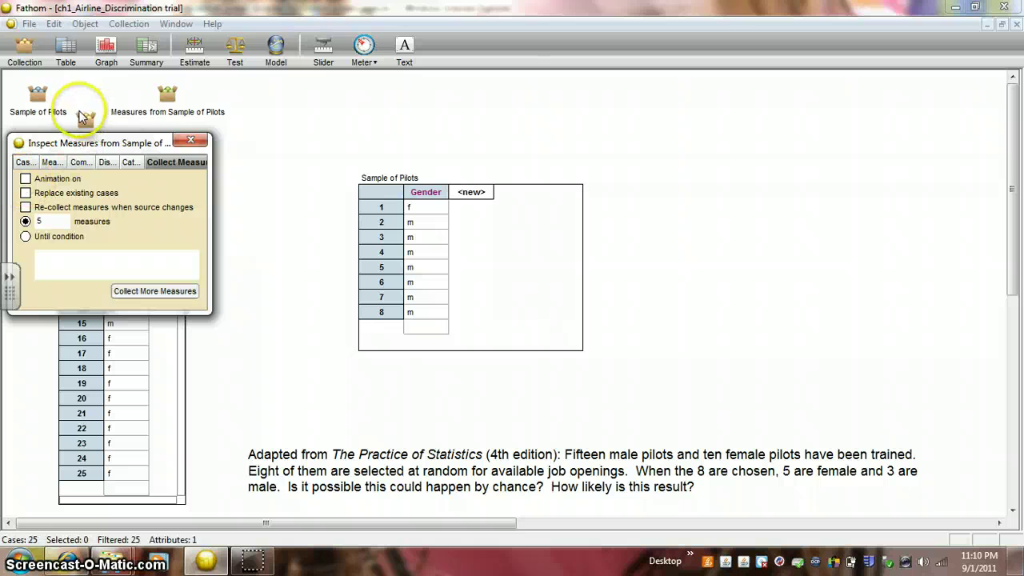
{"action": "mouse_move", "coordinate": [167, 142]}
{"action": "left_mouse_down"}
{"action": "mouse_move", "coordinate": [190, 195]}
{"action": "mouse_move", "coordinate": [177, 158]}
{"action": "left_mouse_up"}
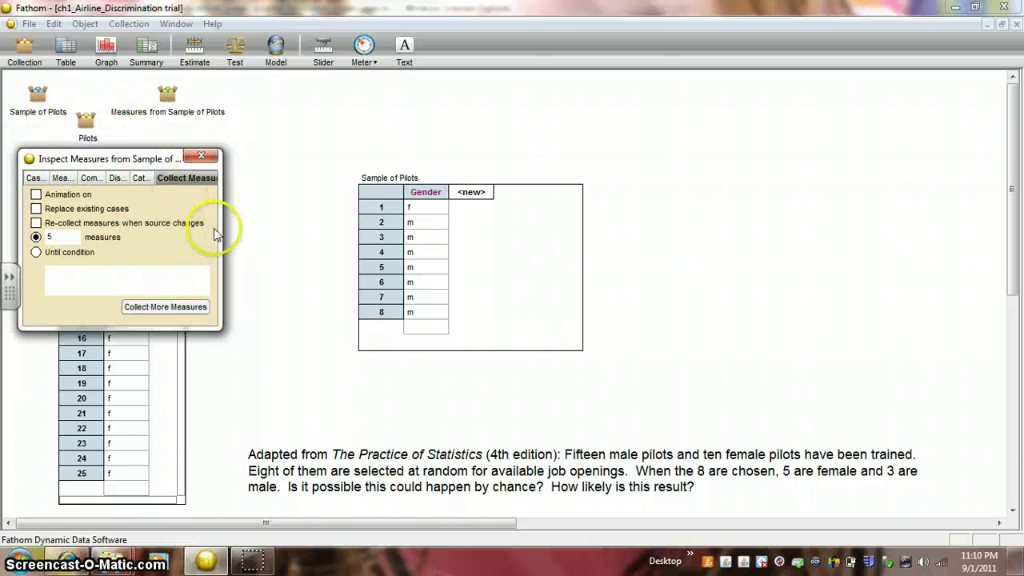
Move the Measures from Sample of Pilots collection to the empty area beyond the sample table, and Sample of Pilots above its table
{"action": "left_click", "coordinate": [169, 94]}
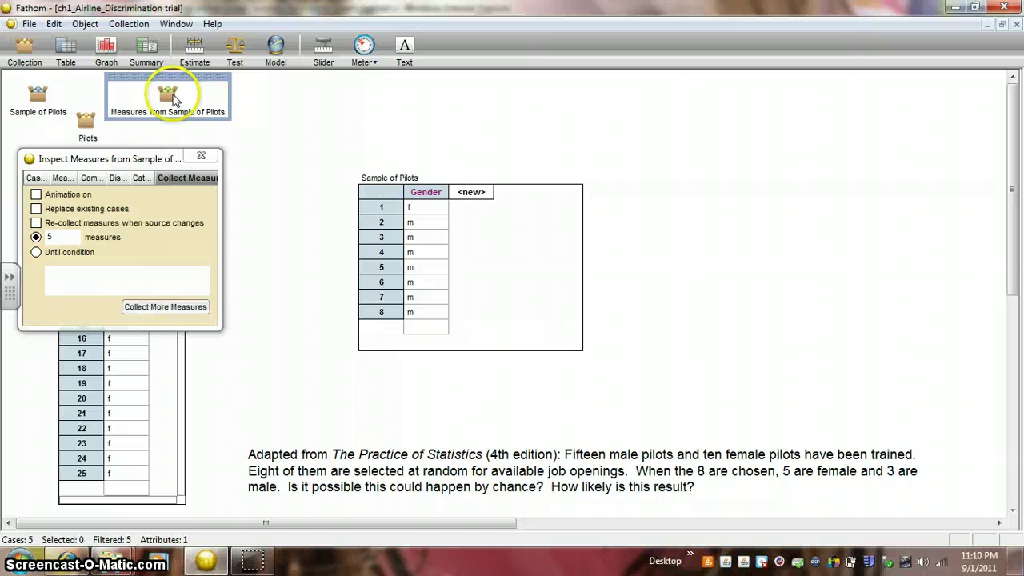
{"action": "left_click_drag", "start_coordinate": [196, 79], "coordinate": [780, 94]}
{"action": "left_click_drag", "start_coordinate": [38, 94], "coordinate": [442, 100]}
Create a case table of the collected measures and plot NumberFemale on the horizontal axis of a new graph
{"action": "left_click", "coordinate": [760, 126]}
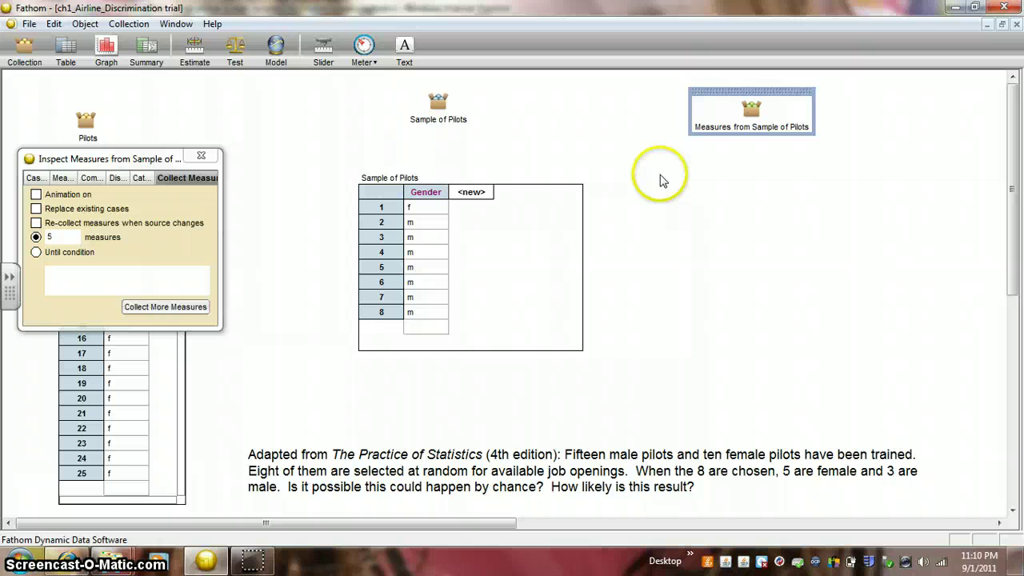
{"action": "left_click_drag", "start_coordinate": [661, 180], "coordinate": [667, 178]}
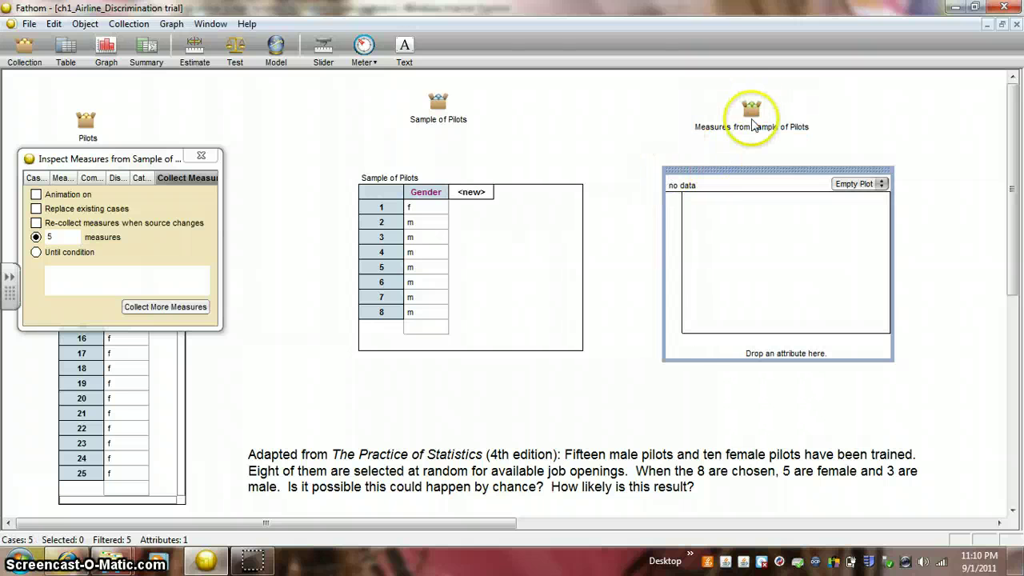
{"action": "left_click", "coordinate": [750, 109]}
{"action": "left_click_drag", "start_coordinate": [66, 48], "coordinate": [466, 131]}
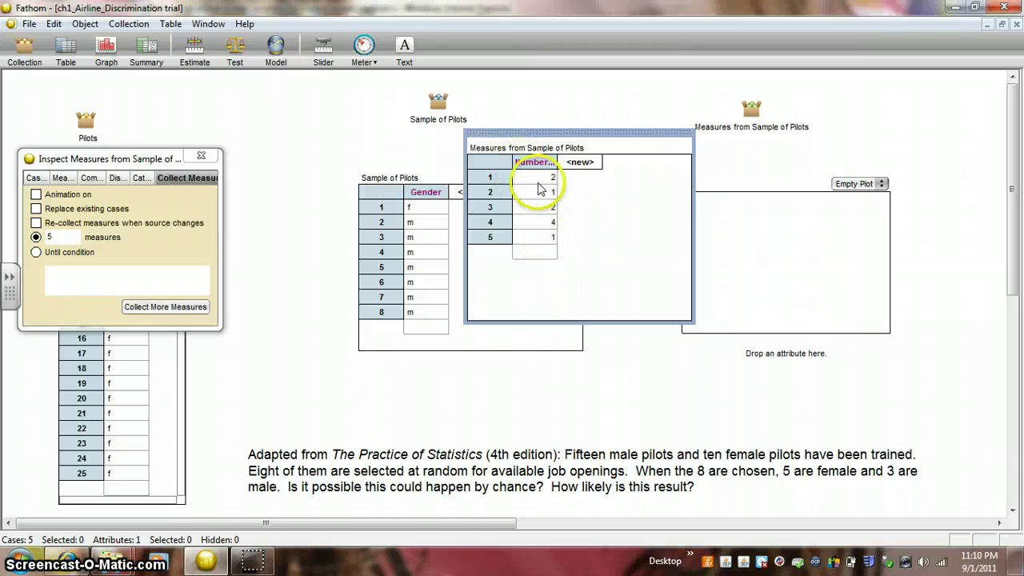
{"action": "left_click", "coordinate": [534, 162]}
{"action": "left_click_drag", "start_coordinate": [795, 375], "coordinate": [794, 342]}
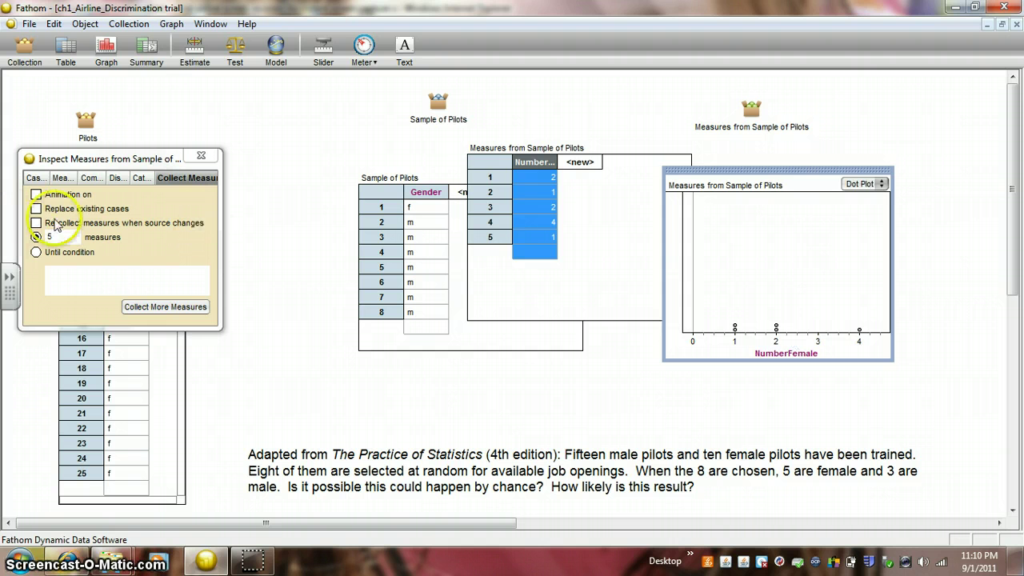
Collect 45 more measures into the NumberFemale dot plot, followed by another 50
{"action": "left_click", "coordinate": [54, 238]}
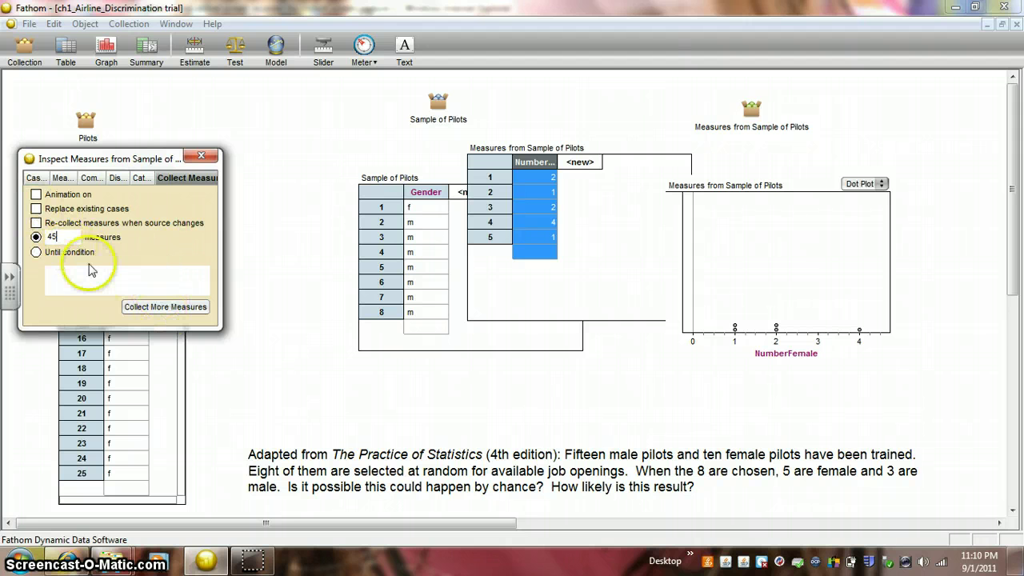
{"action": "left_click", "coordinate": [142, 309]}
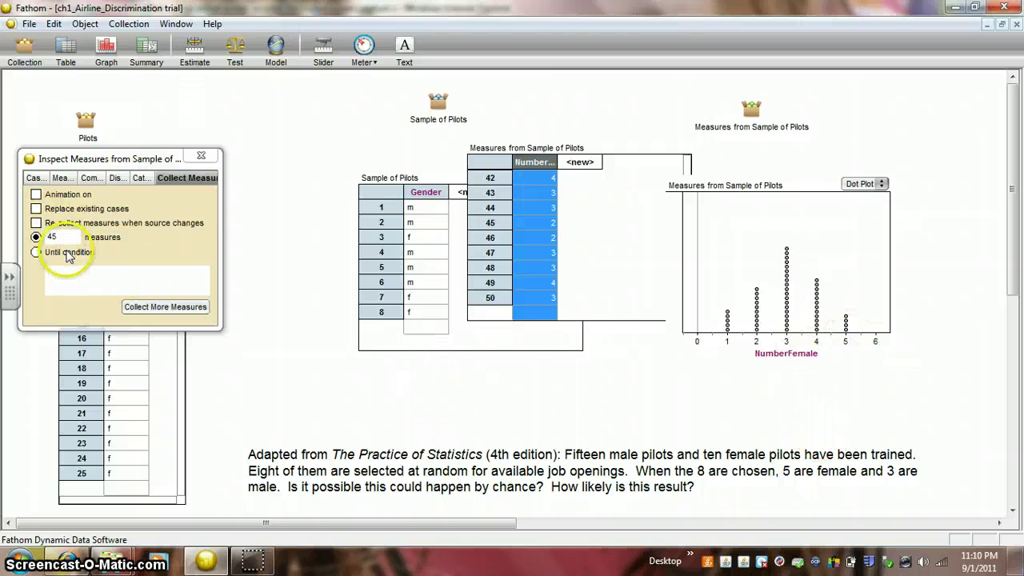
{"action": "left_click", "coordinate": [65, 237]}
{"action": "key", "text": "BackSpace"}
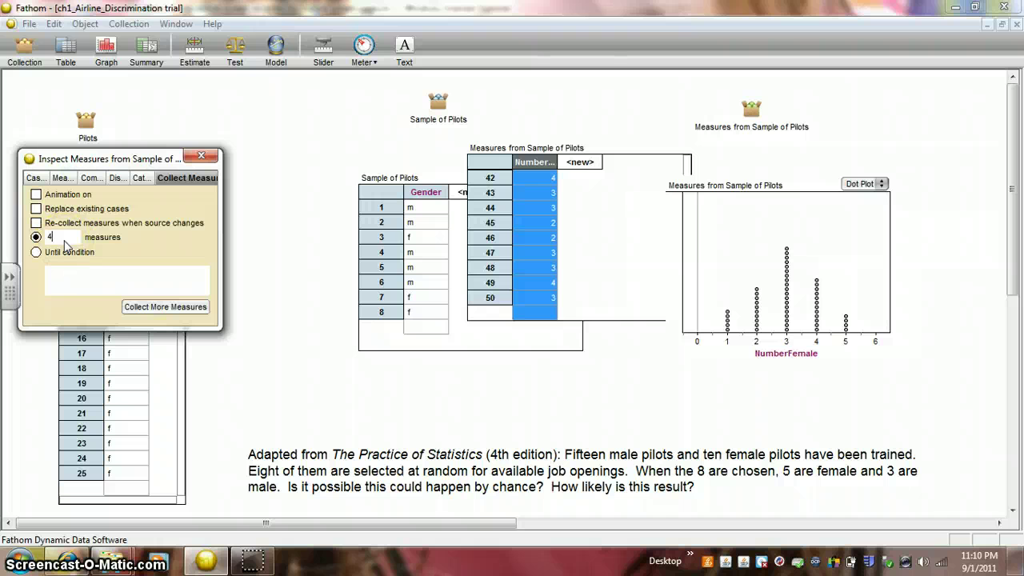
{"action": "type", "text": "0"}
{"action": "left_click", "coordinate": [143, 307]}
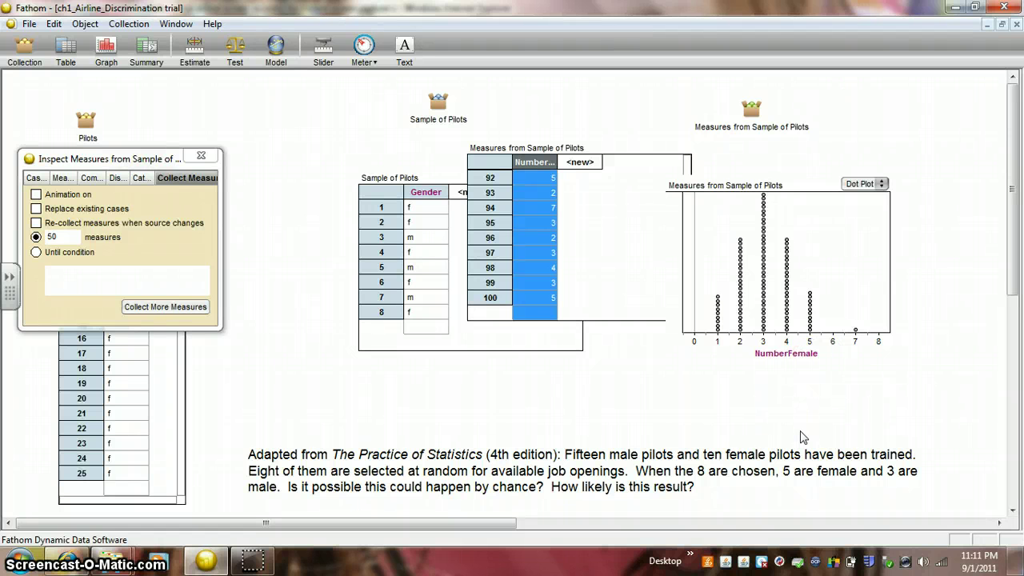
{"action": "left_click", "coordinate": [833, 342]}
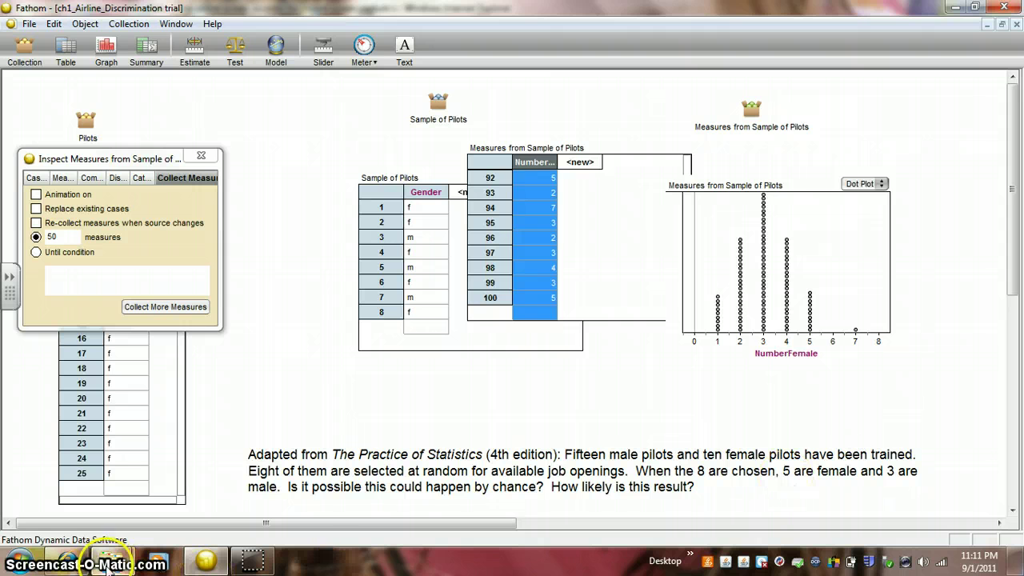
{"action": "mouse_move", "coordinate": [251, 567]}
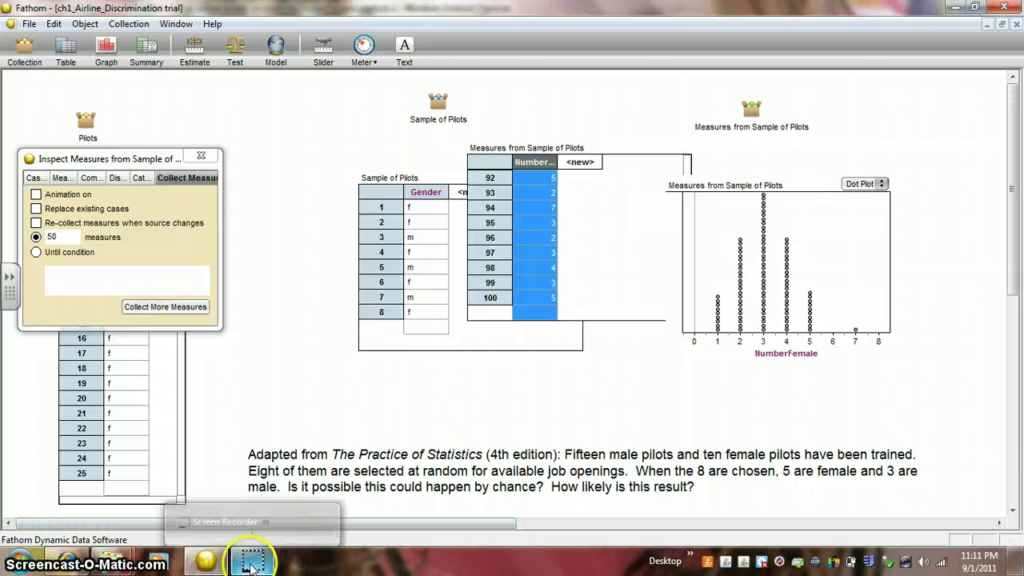